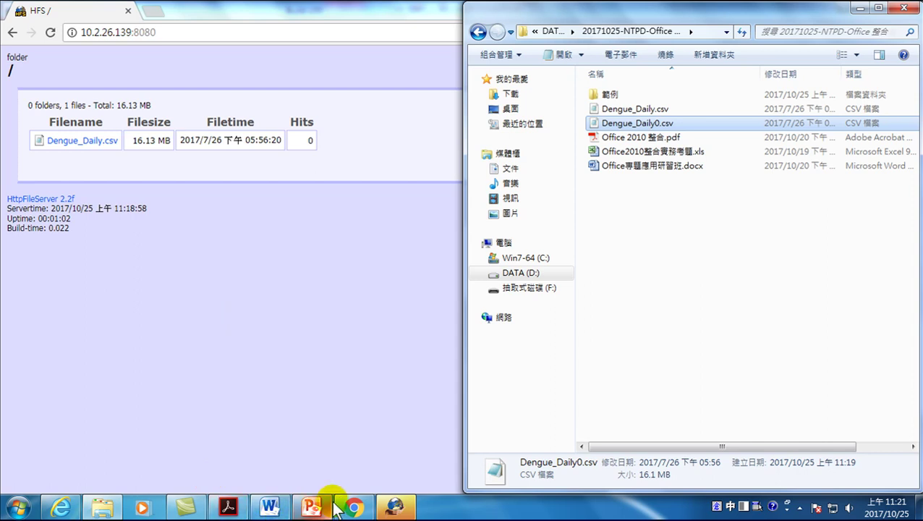
Step: Bring Chrome forward, then minimise it so the HFS log and Office folder show
left_click(353, 507)
left_click(354, 508)
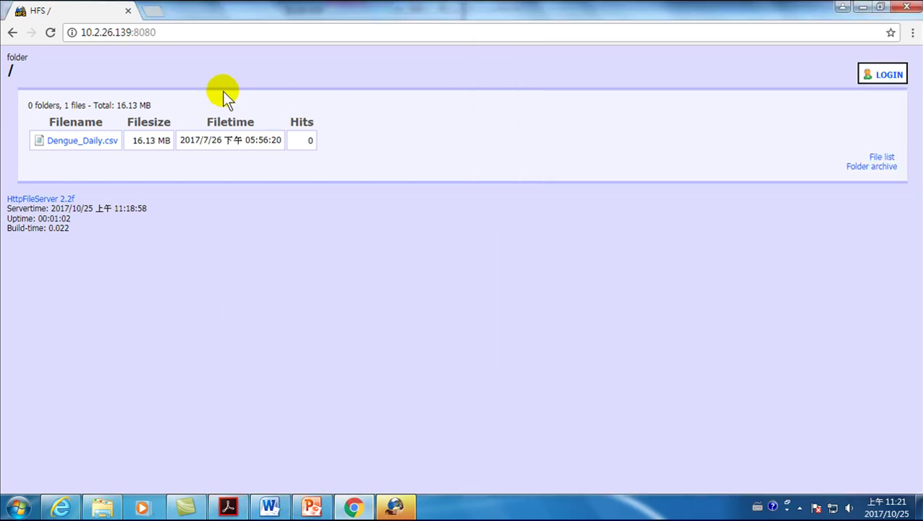
left_click(353, 507)
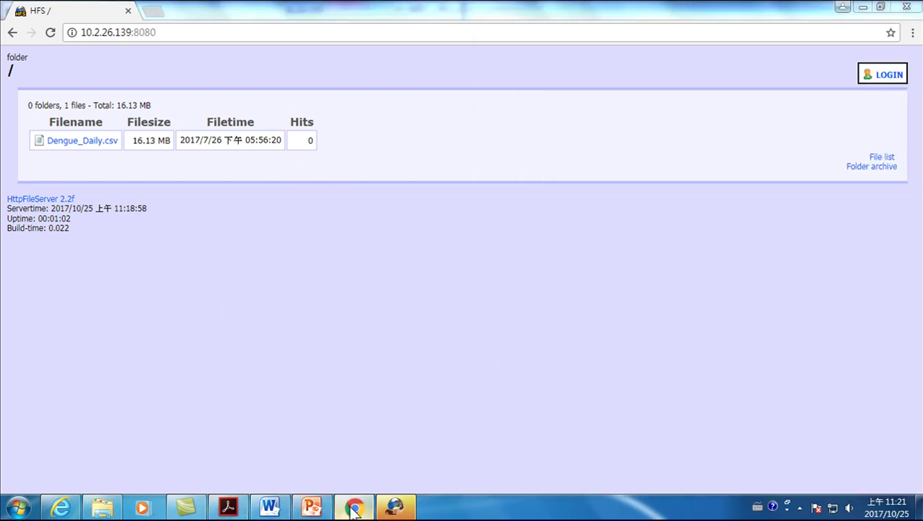
Step: Open a new maximised Chrome window from the taskbar jump list
right_click(352, 507)
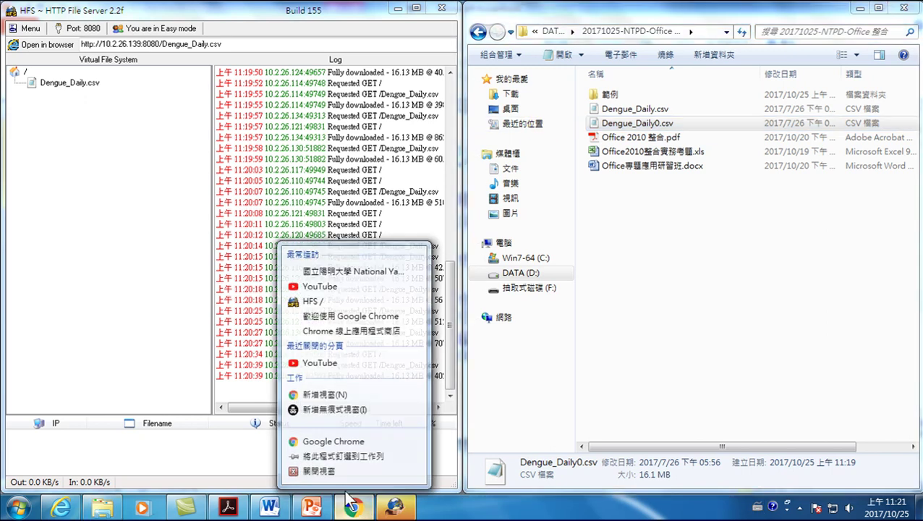
left_click(333, 440)
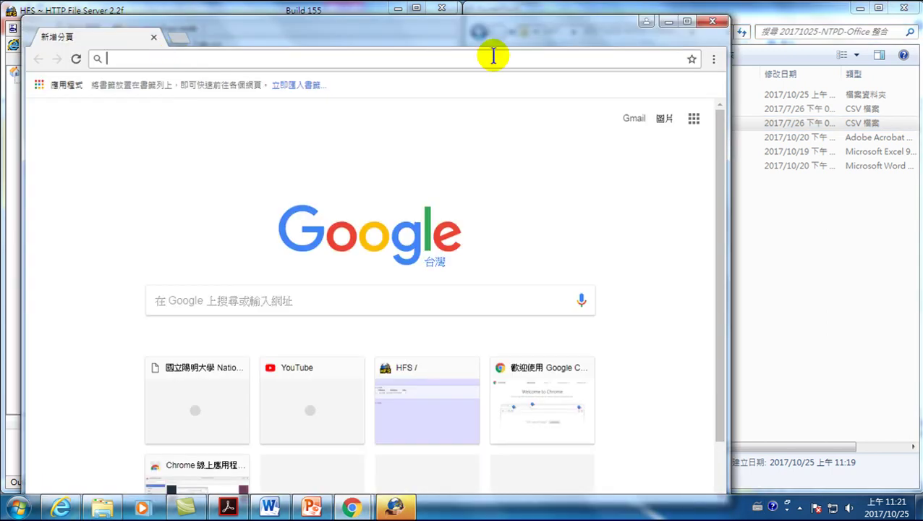
left_click(686, 20)
Step: Load the HFS file listing at 10.2.26.139:8080
left_click(211, 31)
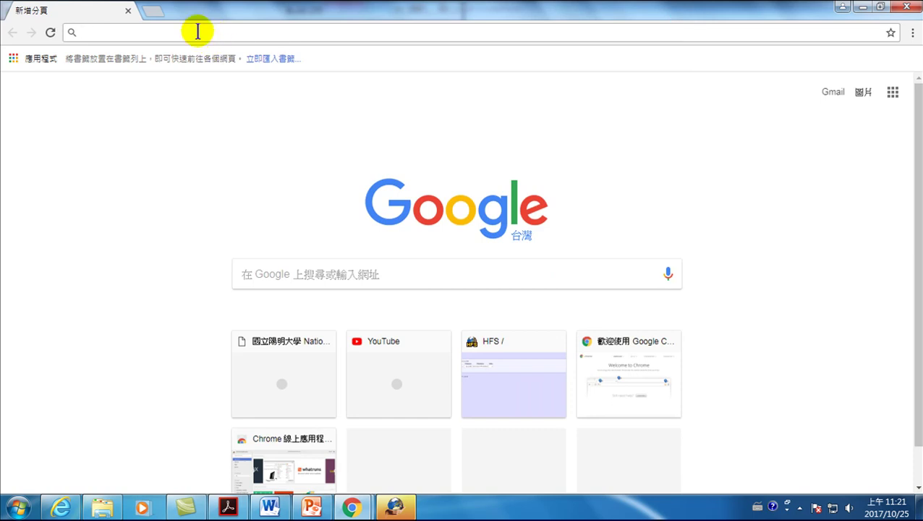
type("1")
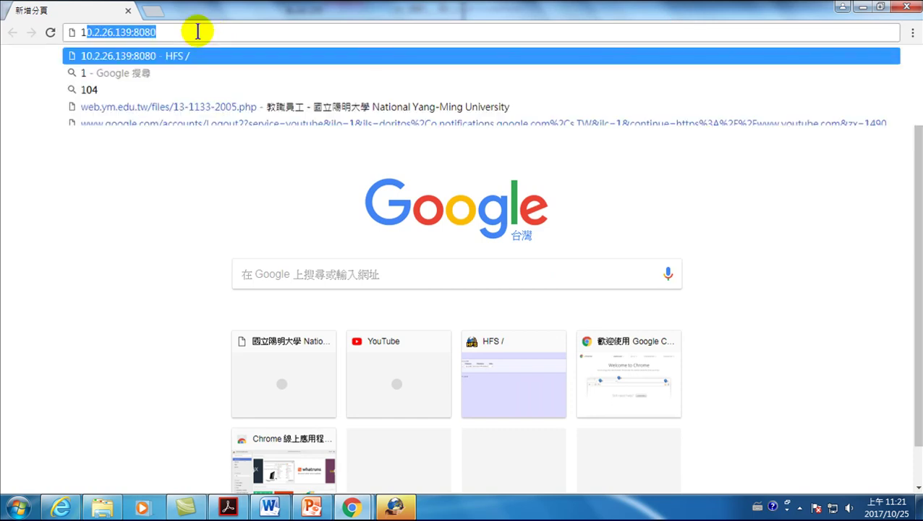
key("BackSpace")
key("BackSpace")
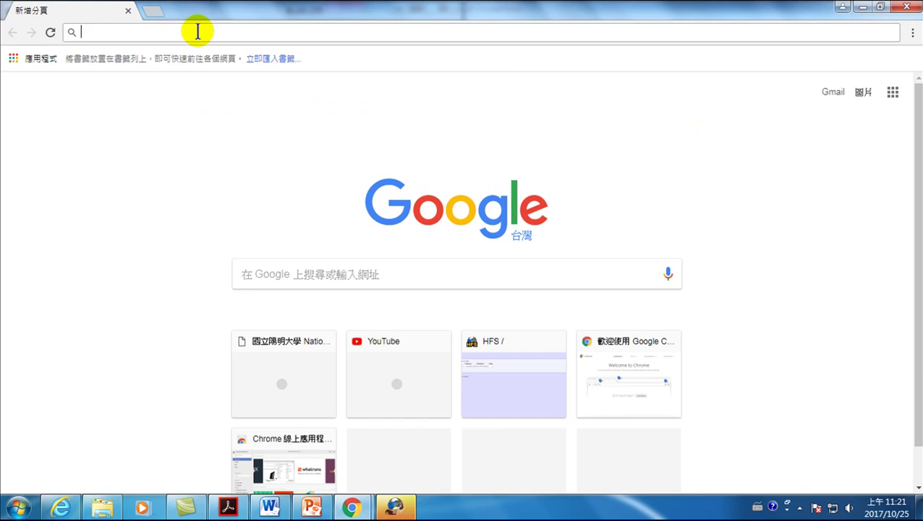
type("10.2.26.139:8080")
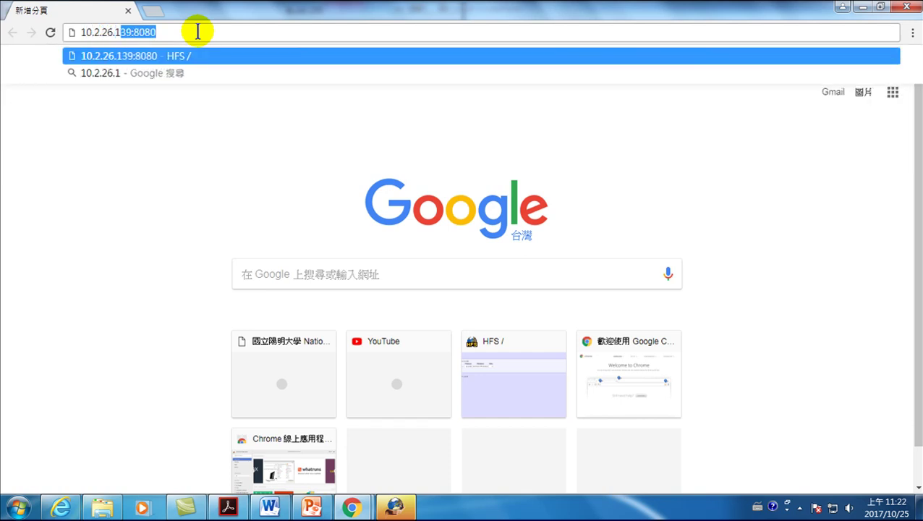
key("Return")
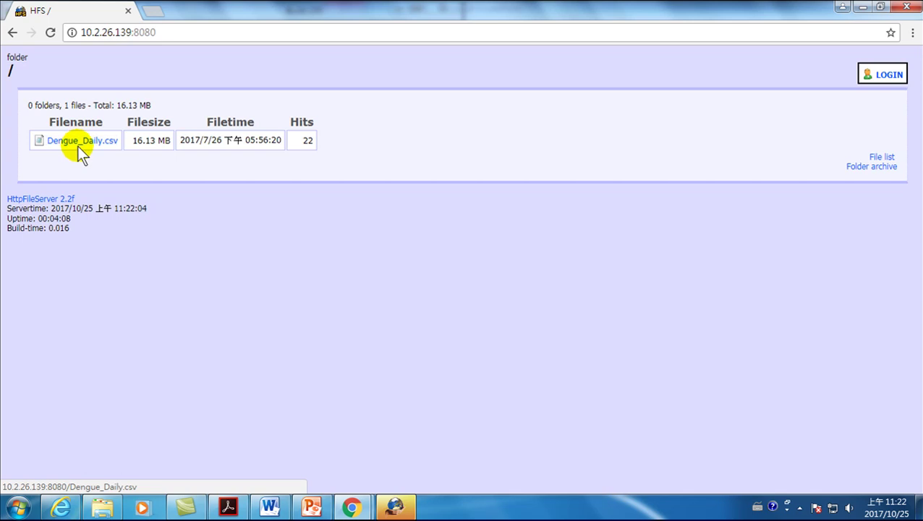
Step: Save the Dengue_Daily.csv link with 另存連結為 into D:\20171025-NTPD-Office 整合
right_click(87, 146)
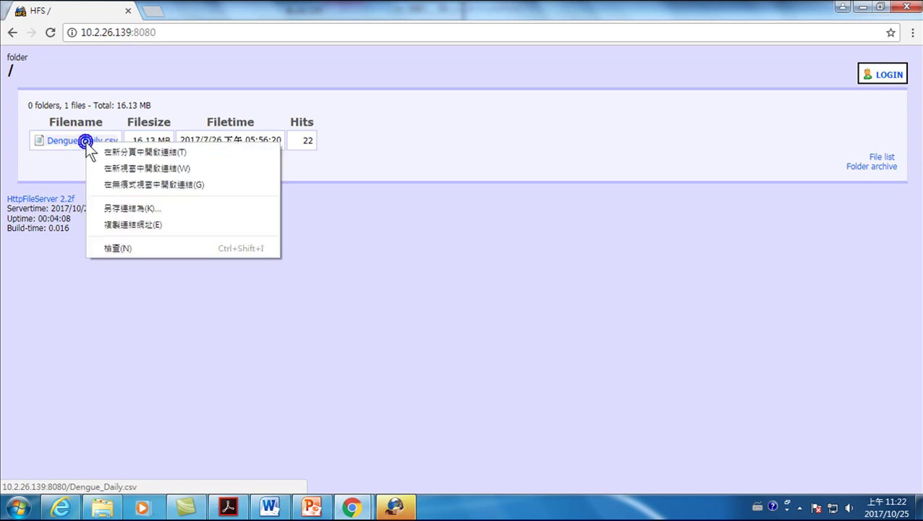
left_click(131, 209)
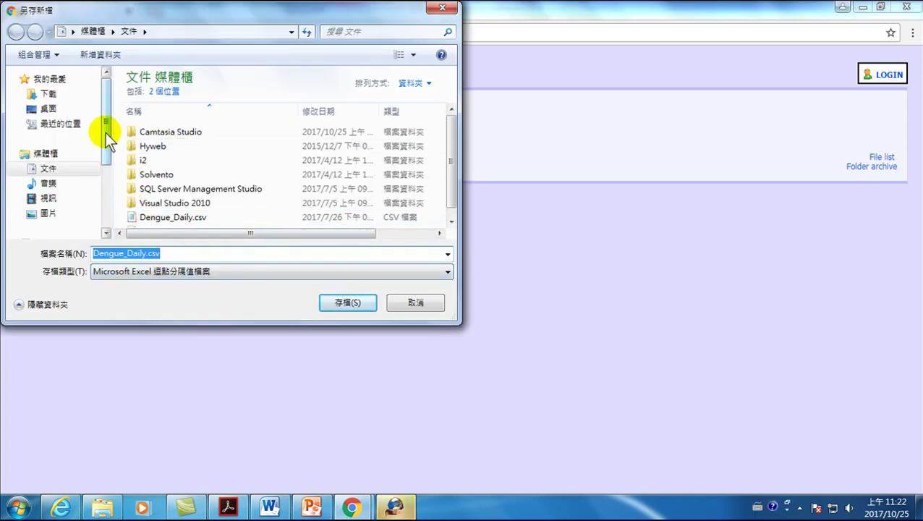
left_click_drag(104, 128, 102, 184)
left_click(62, 177)
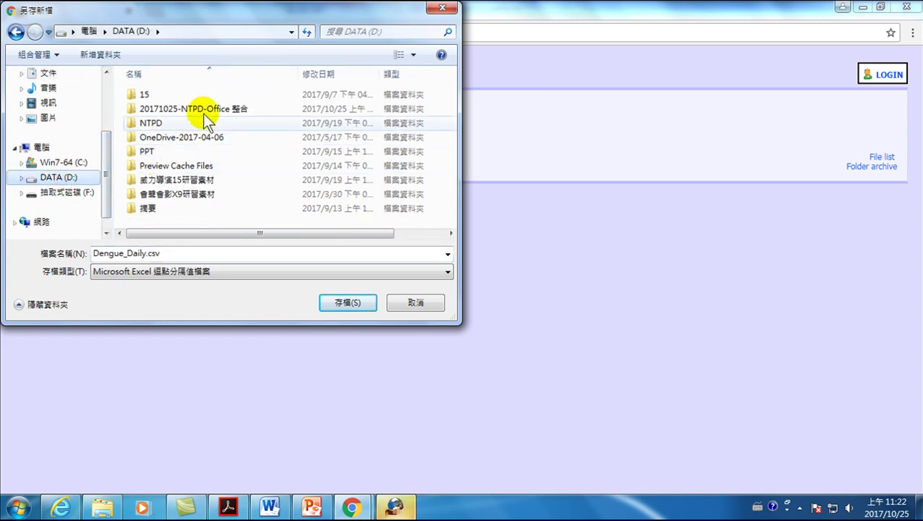
double_click(208, 108)
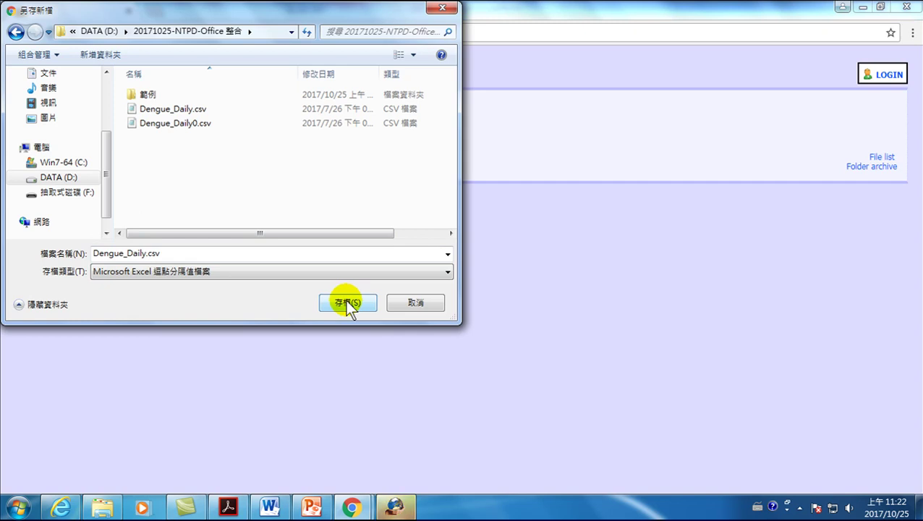
left_click(428, 305)
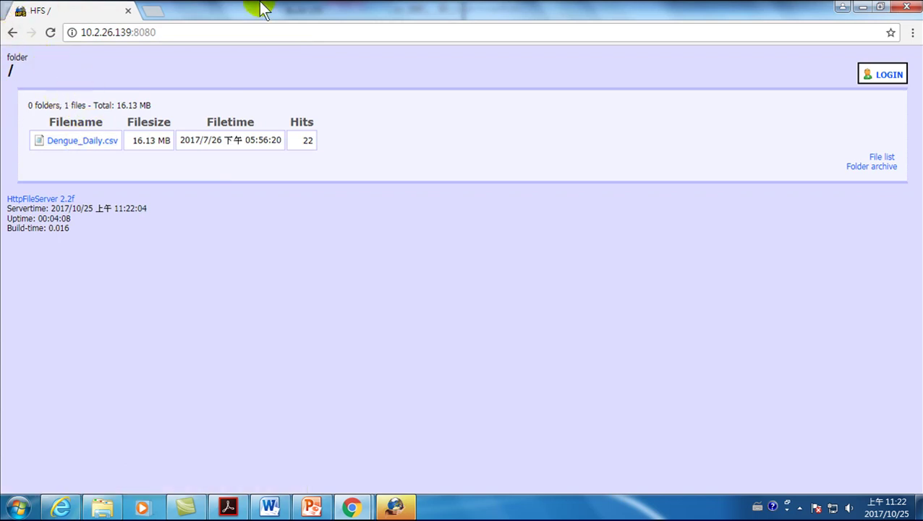
Step: Download Dengue_Daily.csv and copy it from the Downloads folder
left_click(72, 146)
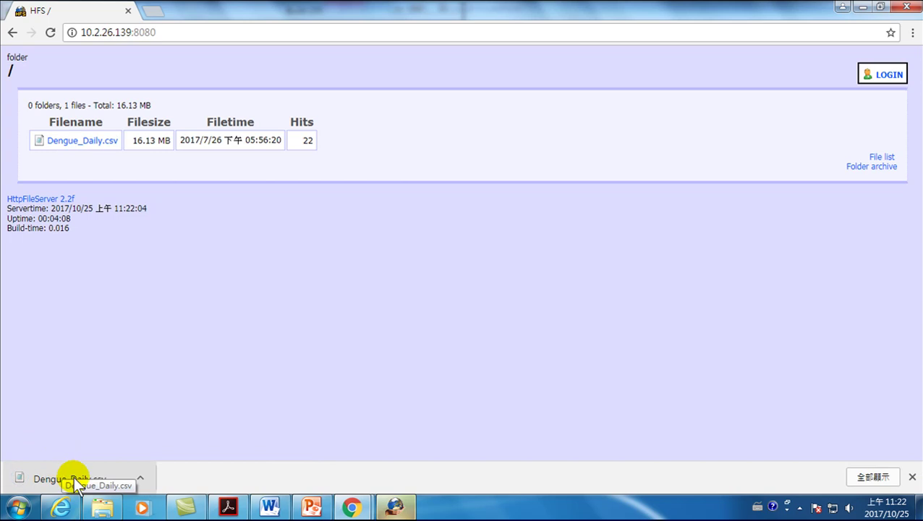
left_click(101, 506)
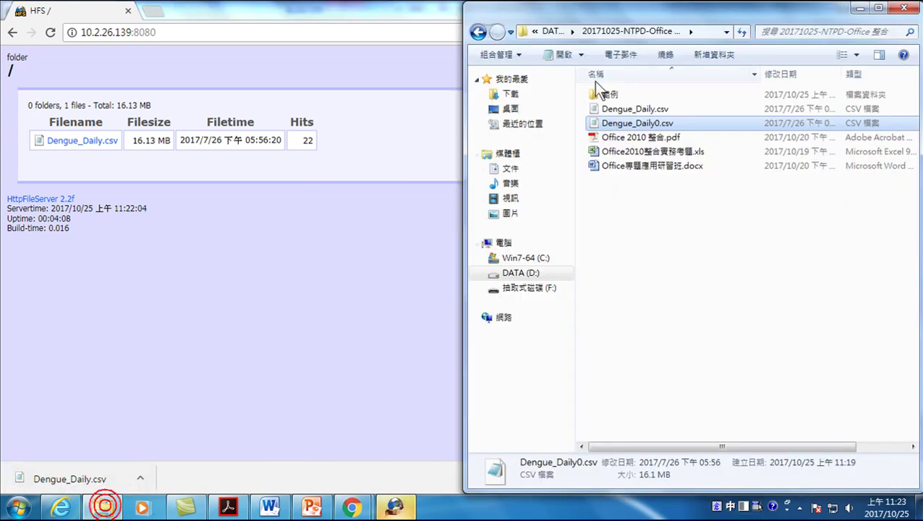
left_click(510, 95)
left_click(628, 108)
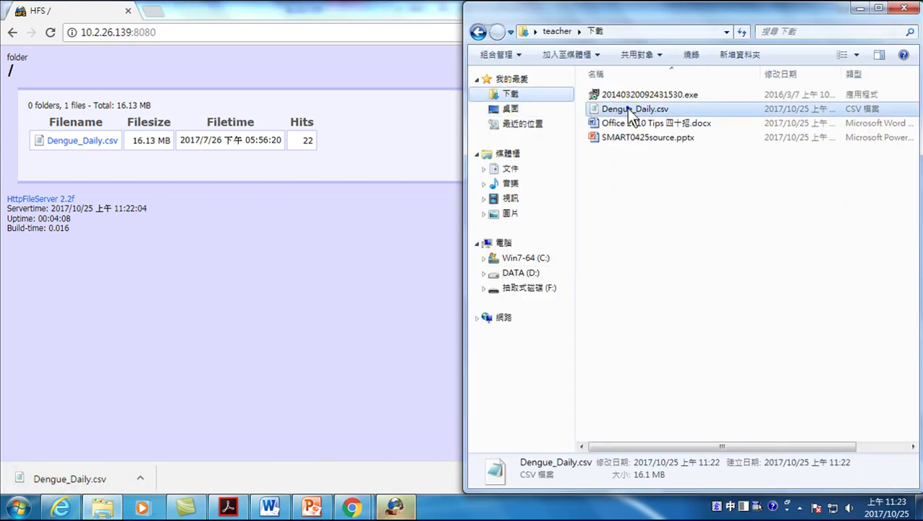
right_click(626, 108)
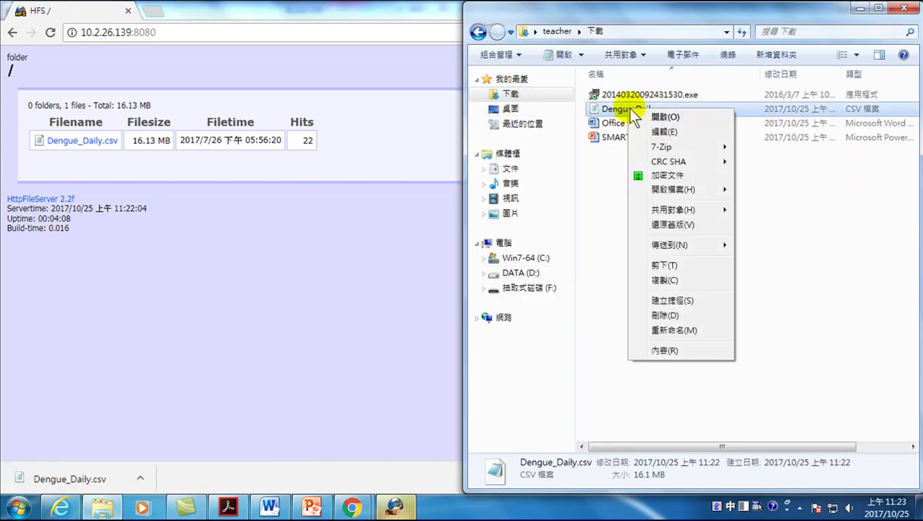
left_click(664, 282)
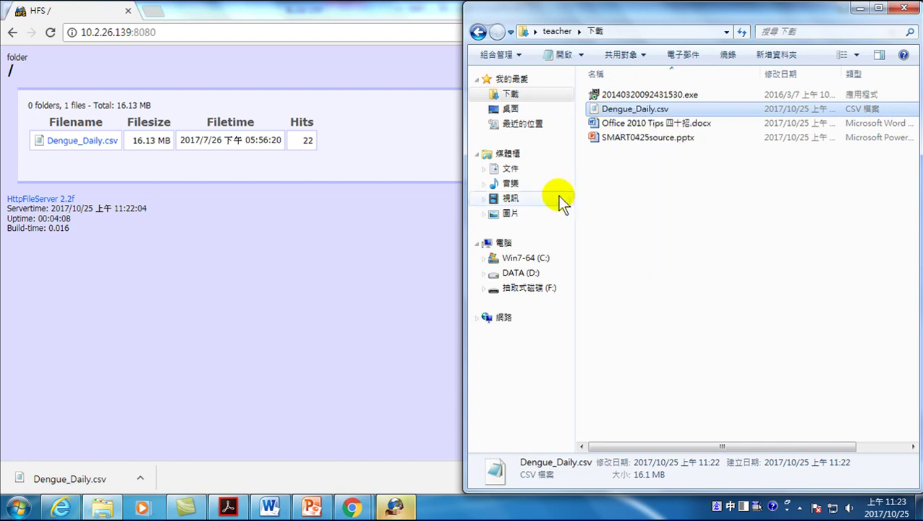
Step: Open Dengue_Daily.csv from the 20171025-NTPD-Office 整合 folder in Microsoft Excel
left_click(520, 274)
double_click(641, 108)
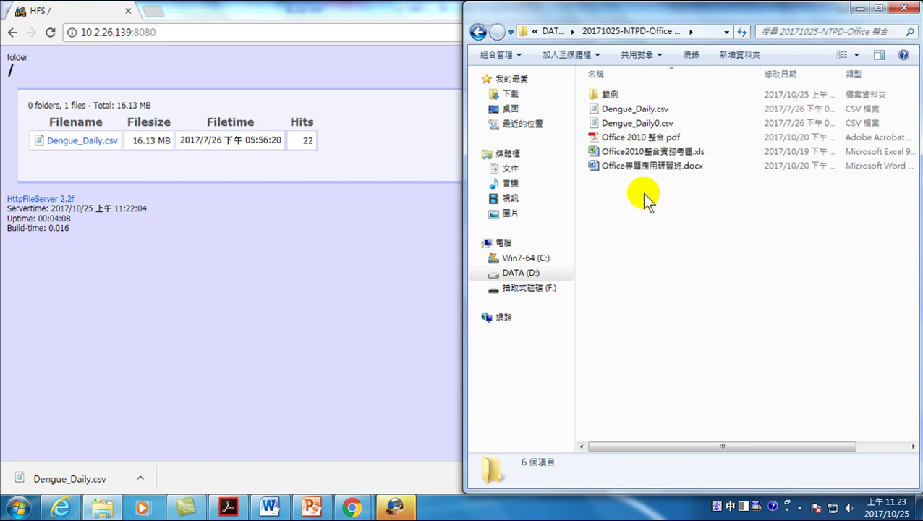
right_click(623, 109)
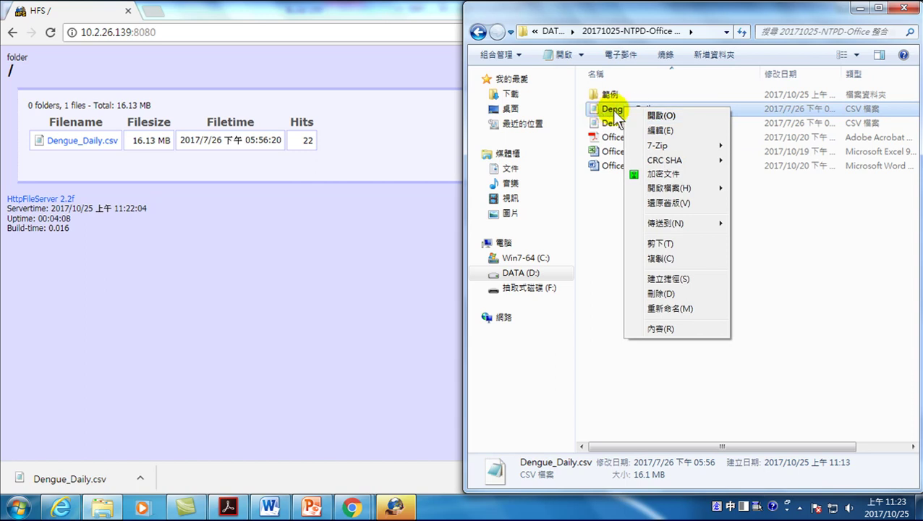
mouse_move(665, 196)
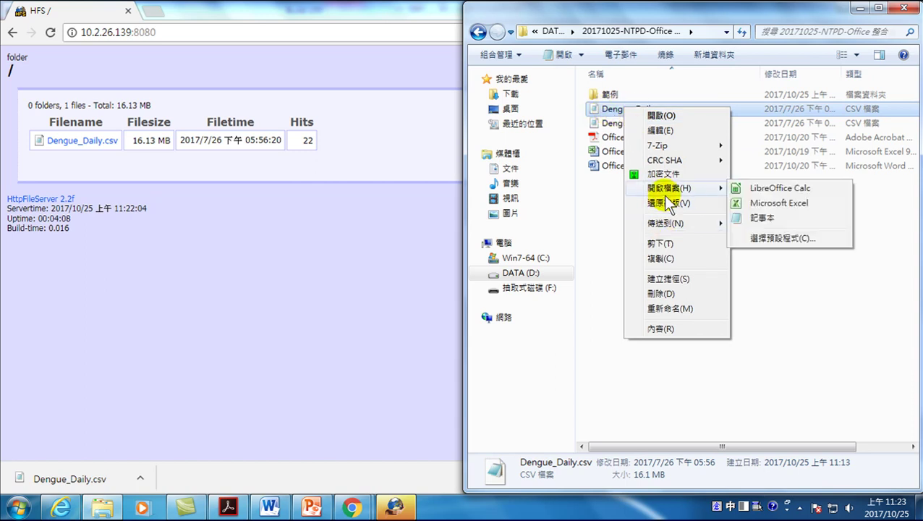
left_click(767, 204)
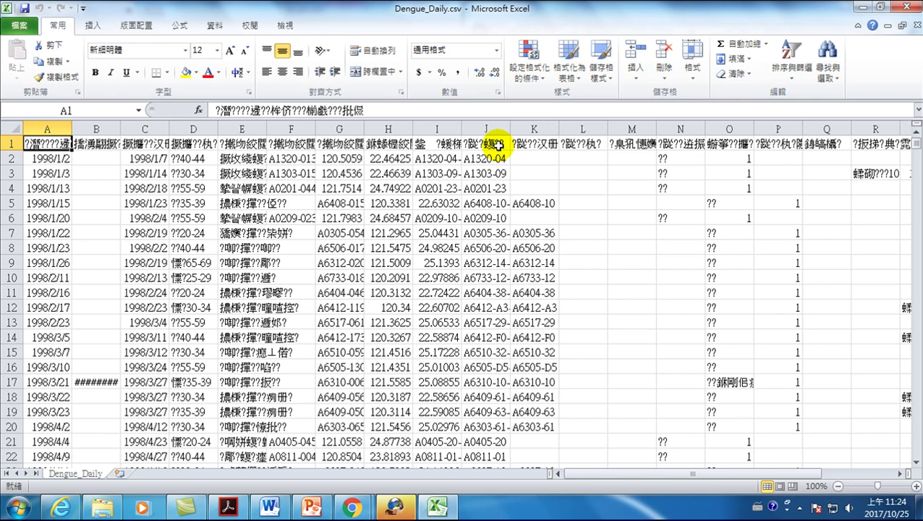
Step: Close Excel after seeing the garbled Chinese column headers
left_click(903, 8)
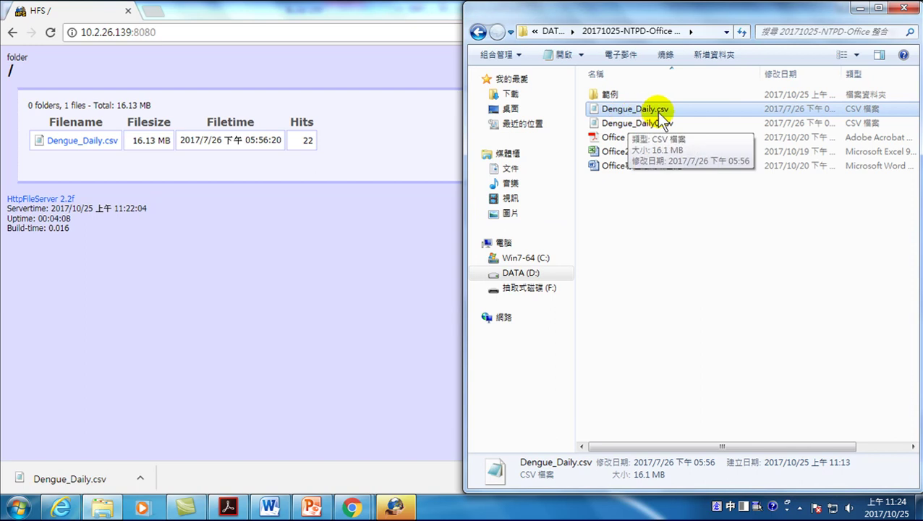
Step: Show the 開啟檔案 (Open With) program list for Dengue_Daily.csv
right_click(621, 110)
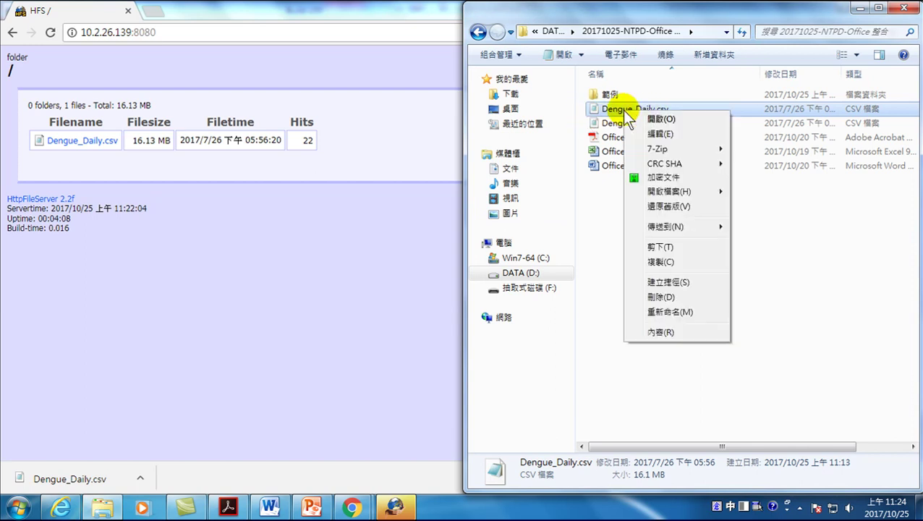
mouse_move(657, 192)
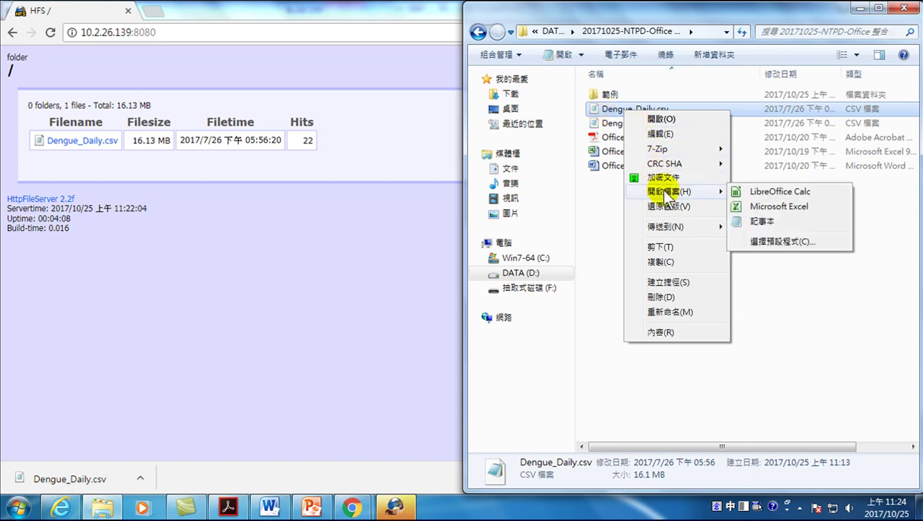
Step: Open Dengue_Daily.csv in Notepad (記事本) and bring up its File menu
left_click(755, 222)
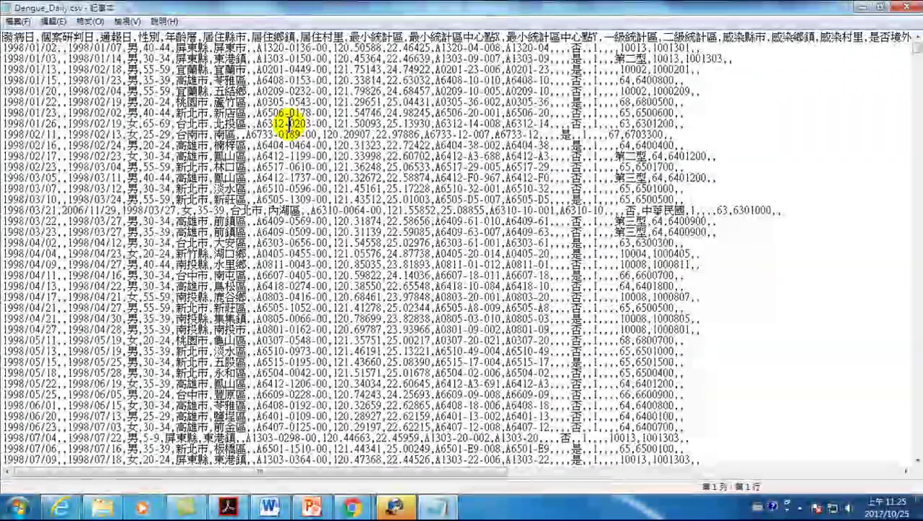
left_click(17, 21)
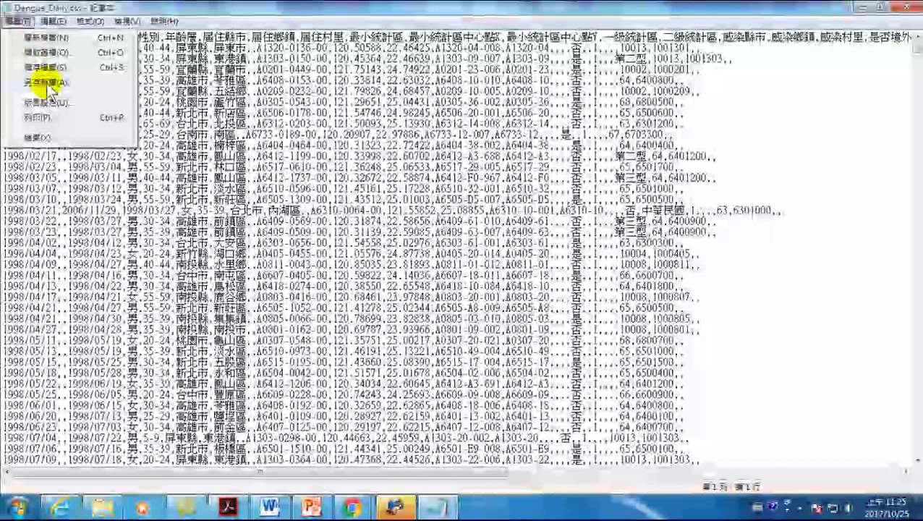
Step: Re-save Dengue_Daily.csv as ANSI over the original, then close Notepad
left_click(40, 82)
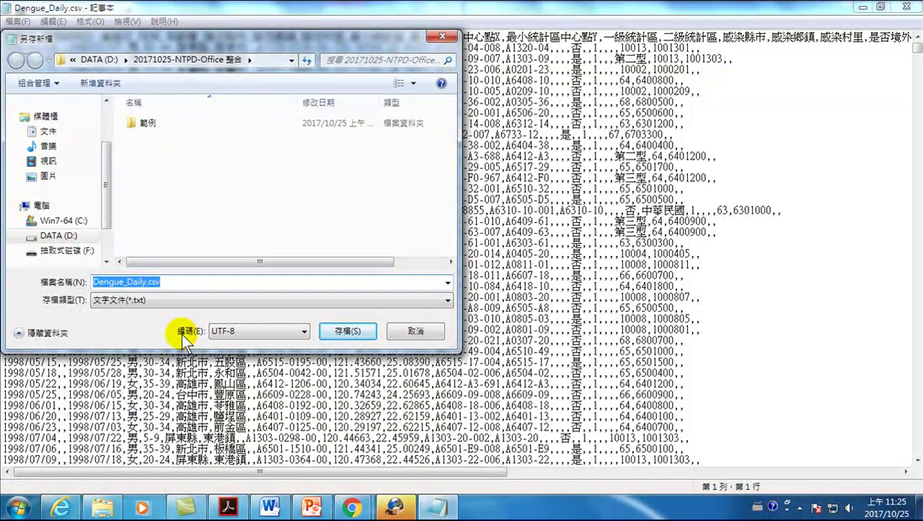
left_click(298, 330)
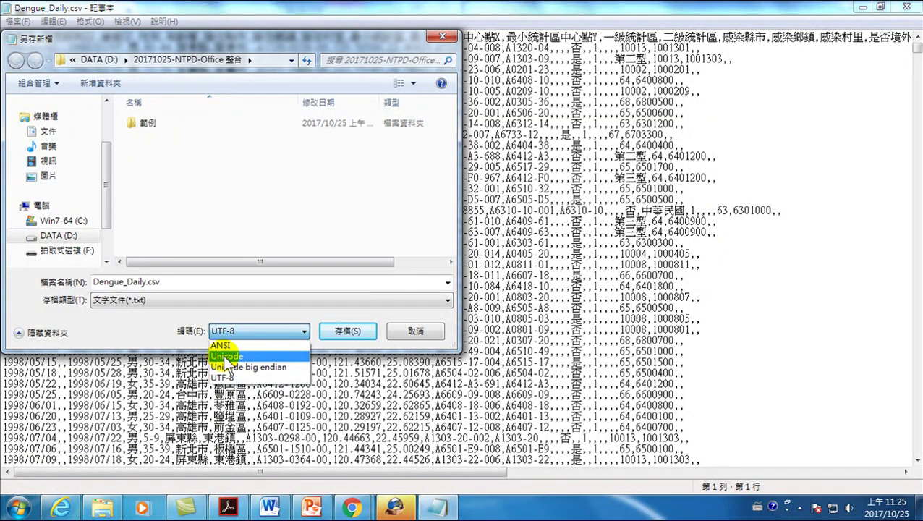
left_click(223, 345)
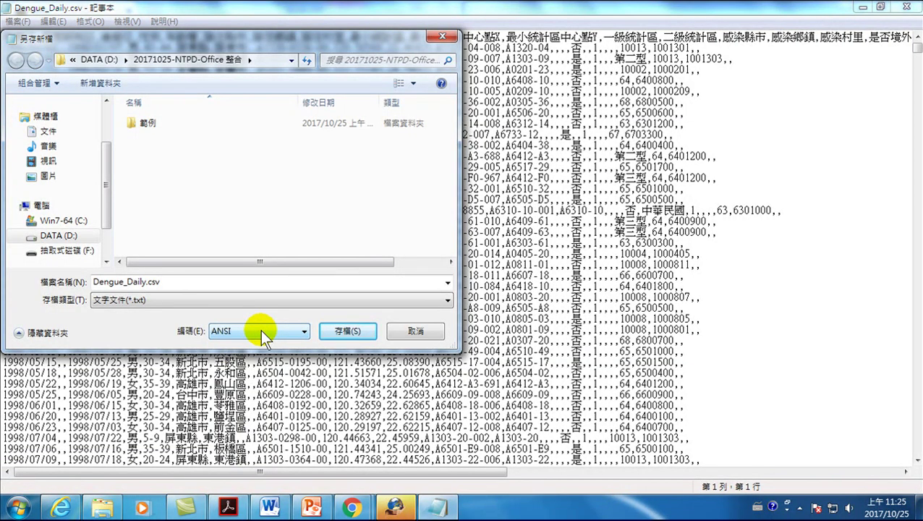
left_click(344, 332)
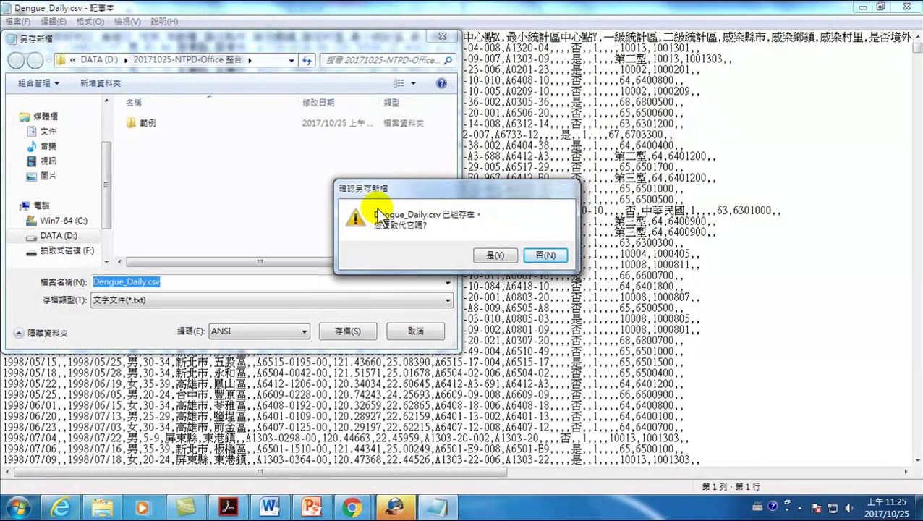
left_click(493, 256)
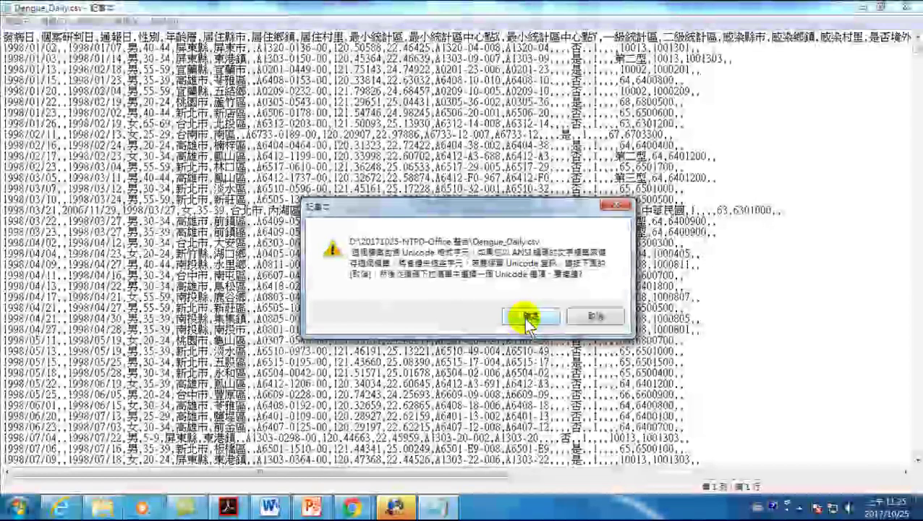
left_click(530, 315)
left_click(906, 6)
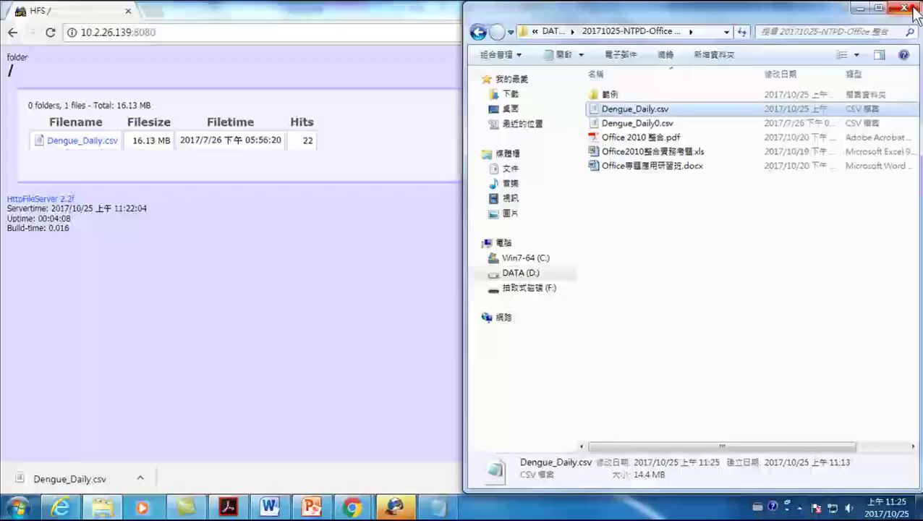
right_click(633, 107)
mouse_move(672, 188)
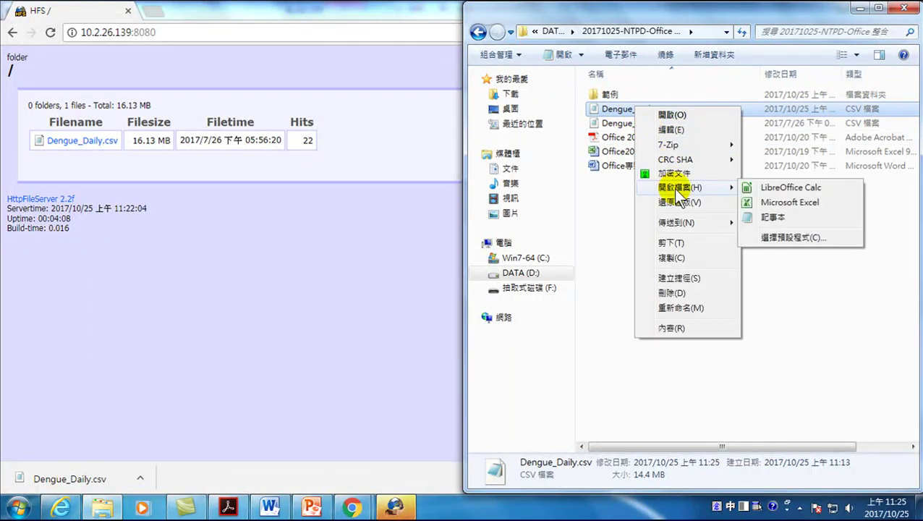
left_click(763, 202)
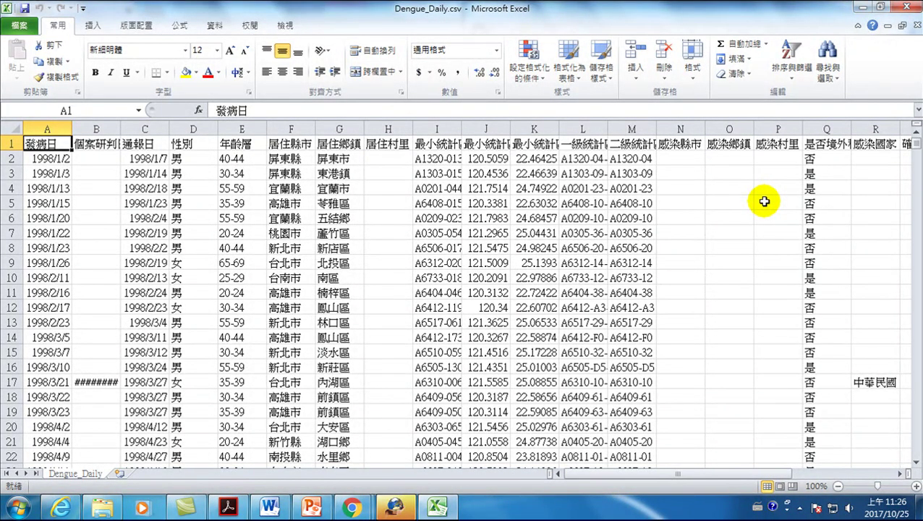
Step: Close Excel and open Dengue_Daily.csv in Notepad via the 選擇預設程式 dialog
left_click(904, 8)
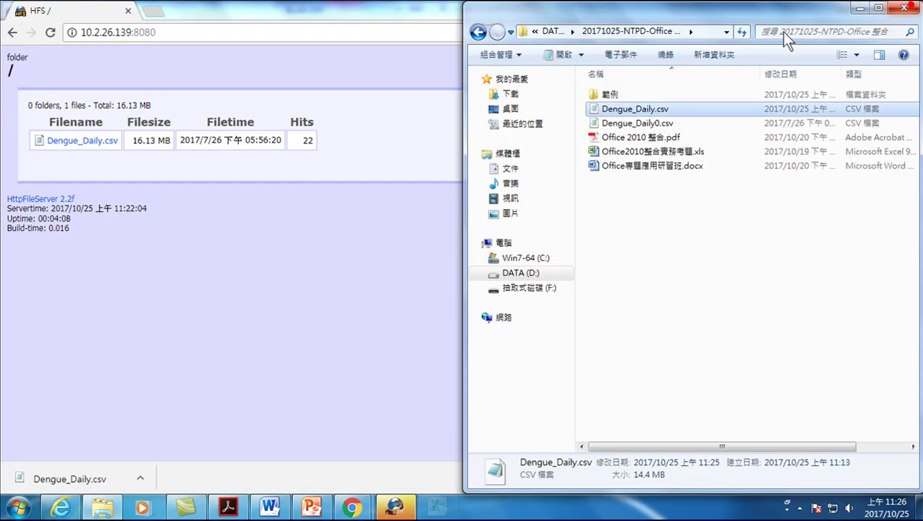
right_click(616, 116)
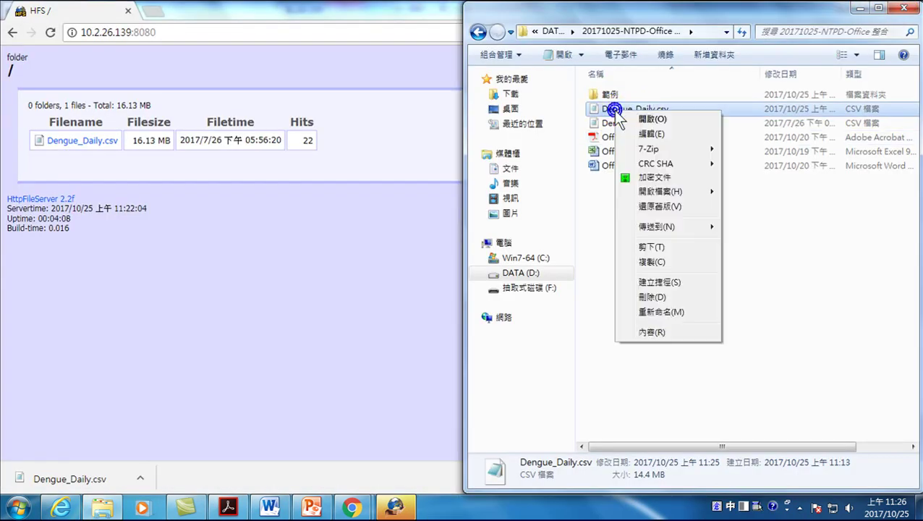
mouse_move(648, 189)
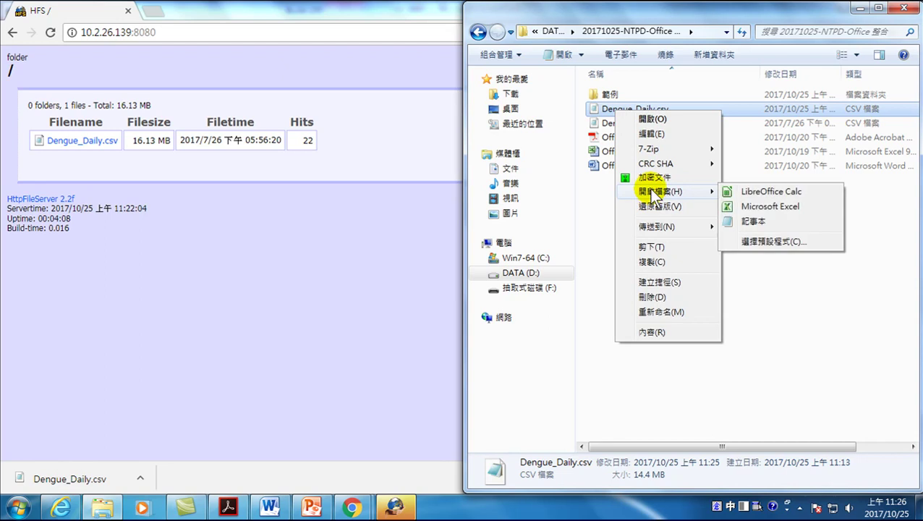
left_click(764, 240)
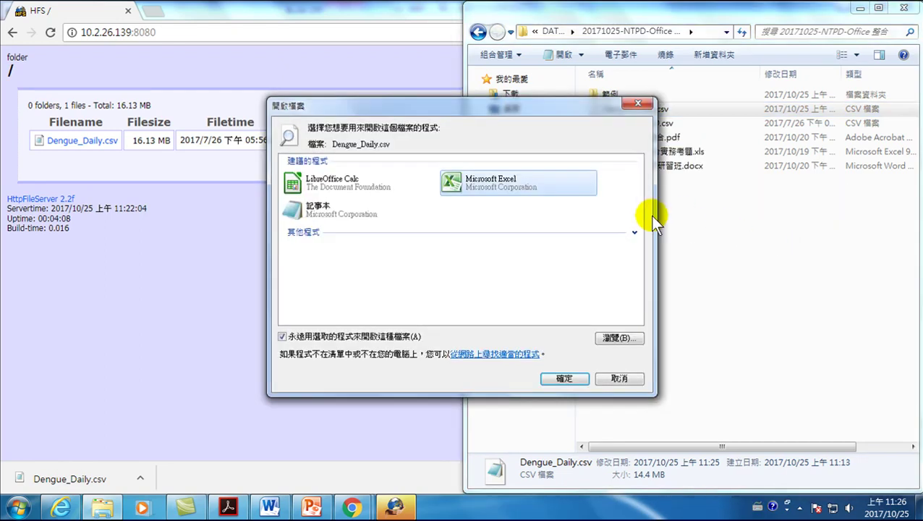
left_click(626, 233)
scroll(422, 281, "down", 1)
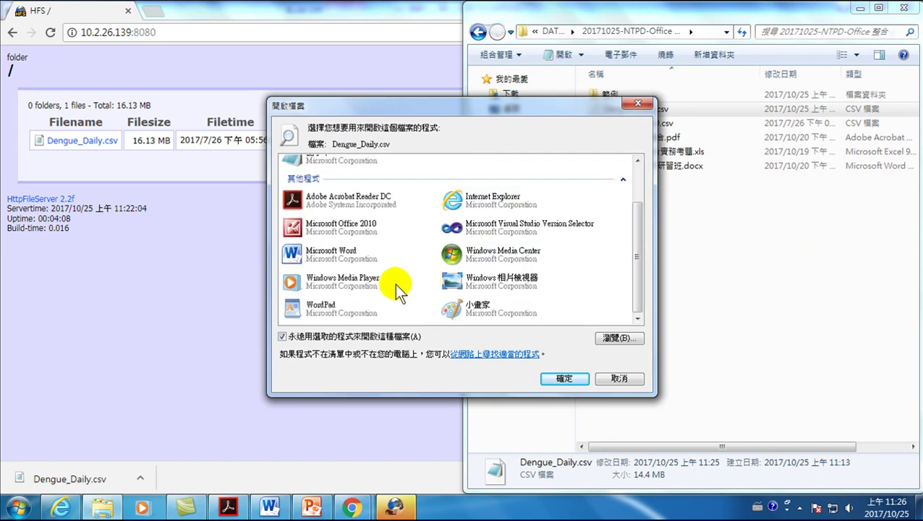
scroll(439, 268, "up", 1)
left_click(336, 208)
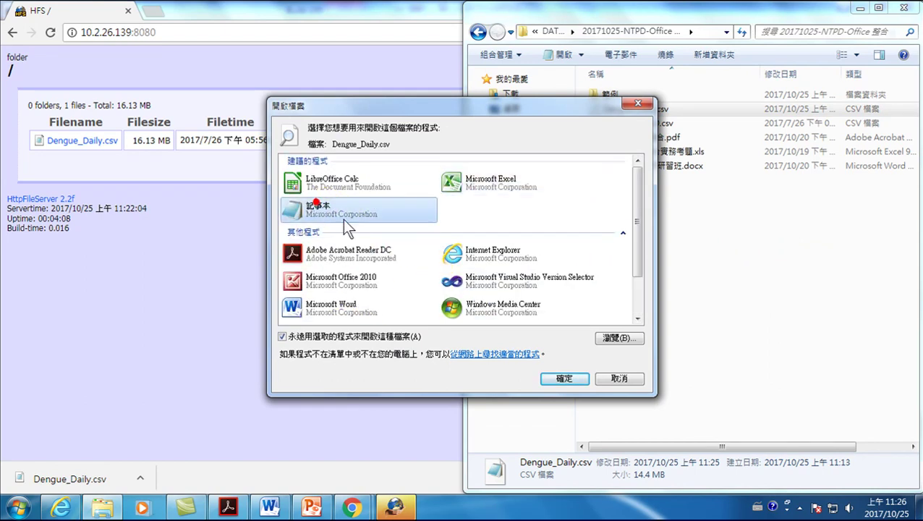
left_click(566, 377)
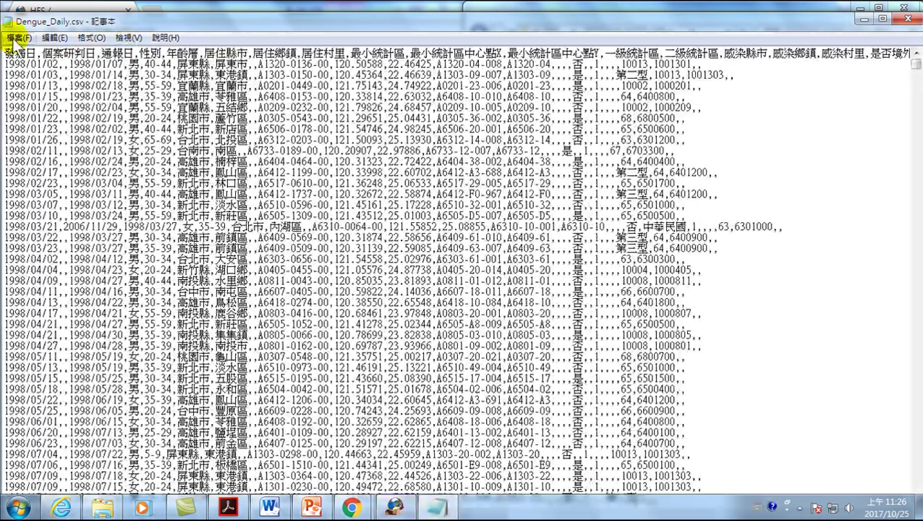
left_click(19, 37)
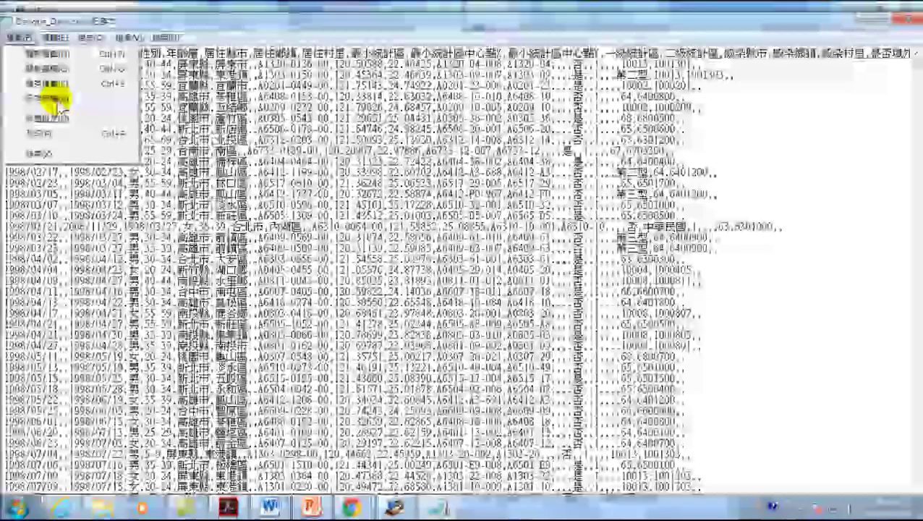
left_click(45, 100)
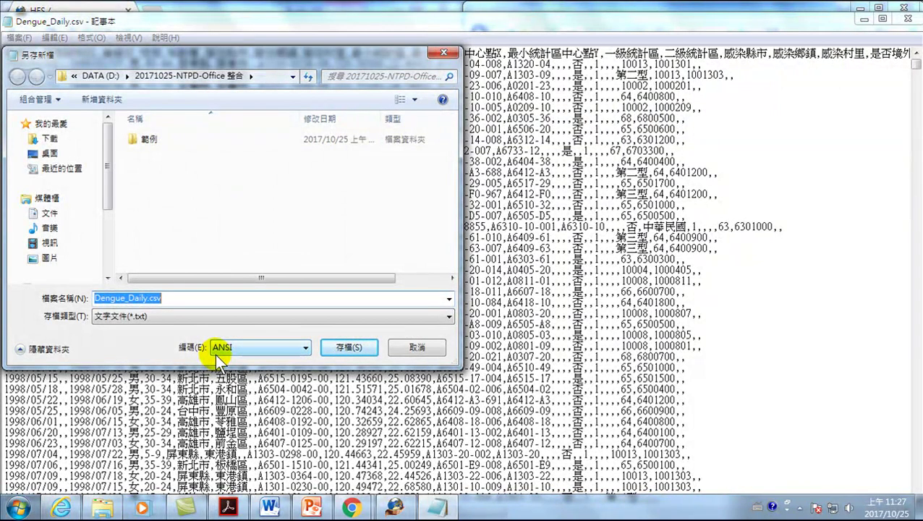
left_click(248, 348)
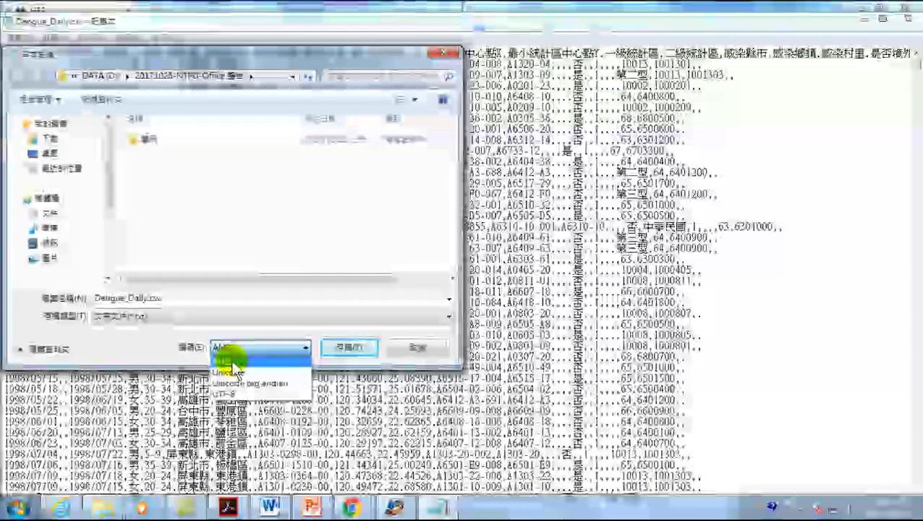
left_click(159, 343)
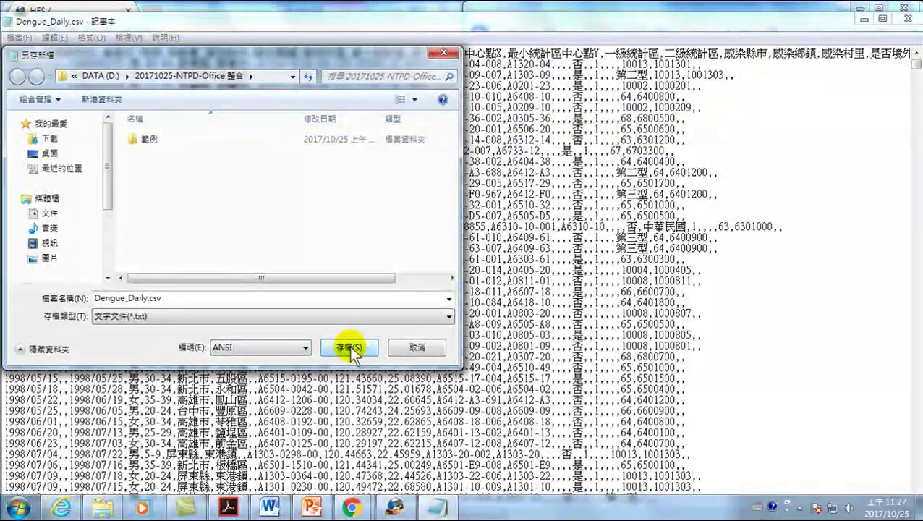
left_click(416, 347)
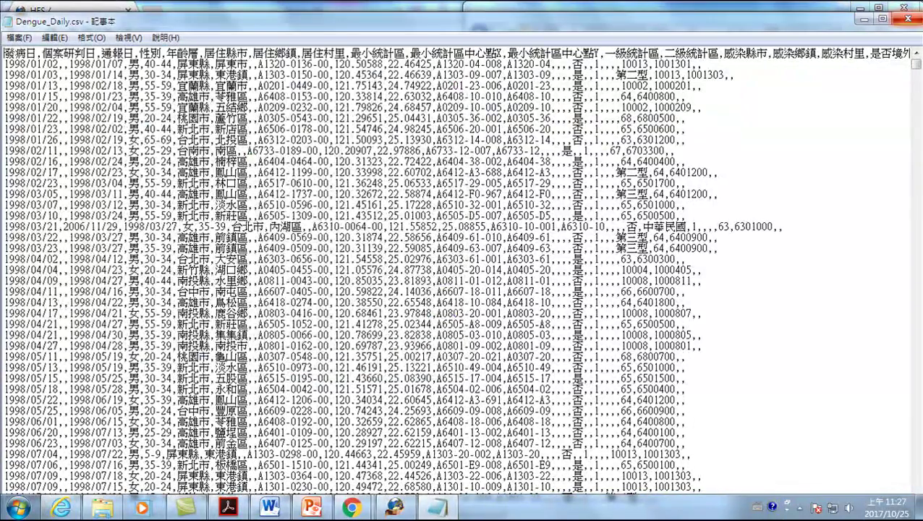
Step: Close Notepad and open the ANSI-saved Dengue_Daily.csv in Microsoft Excel
left_click(907, 18)
right_click(621, 111)
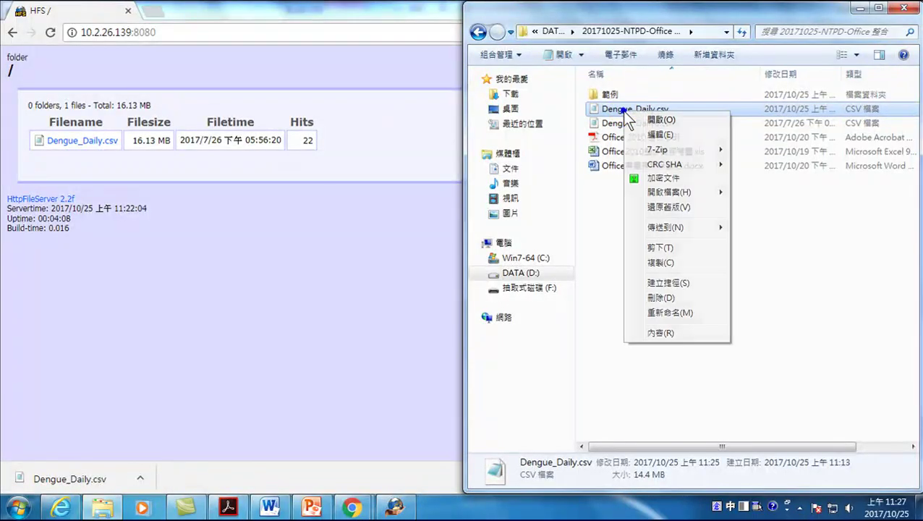
mouse_move(660, 194)
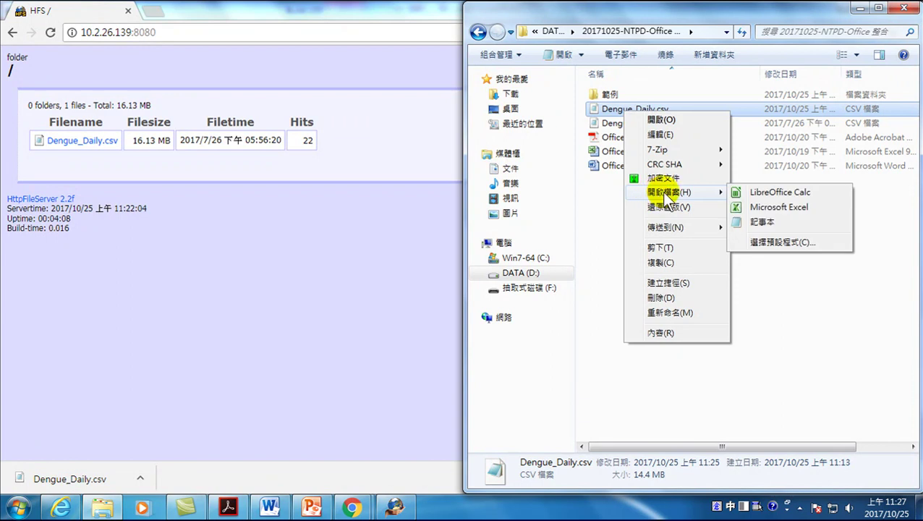
left_click(764, 210)
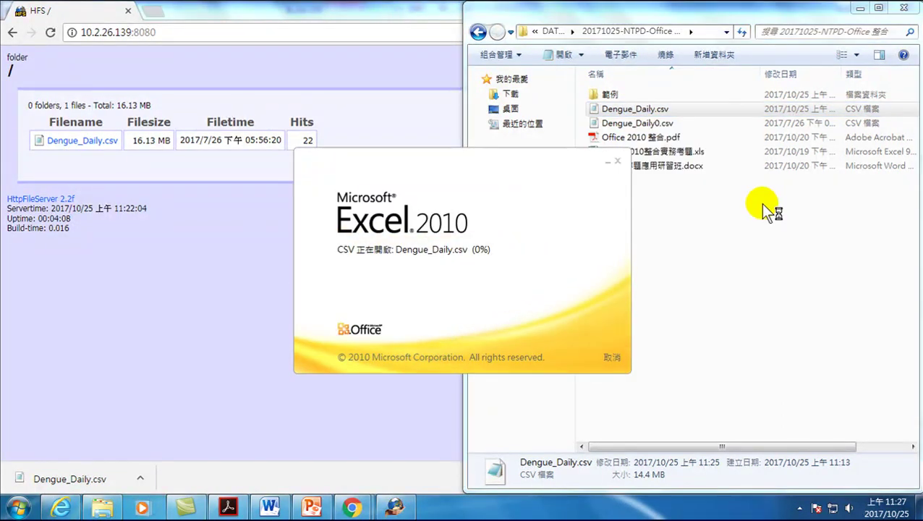